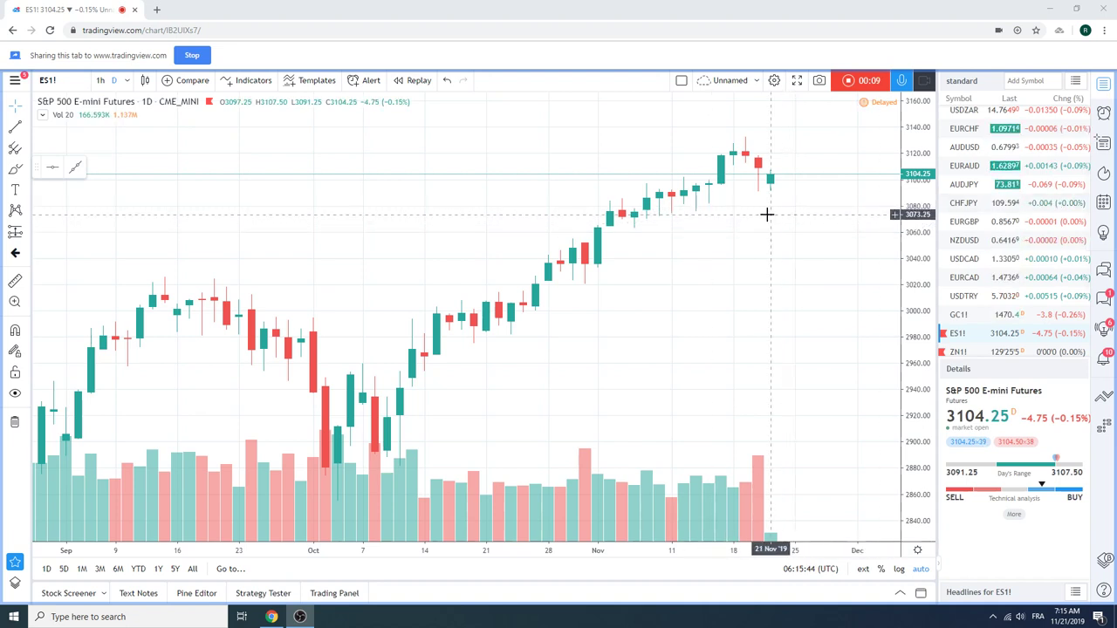
Load the EURUSD daily chart from the watchlist and zoom out to show several months
scroll(1014, 253, up, 3)
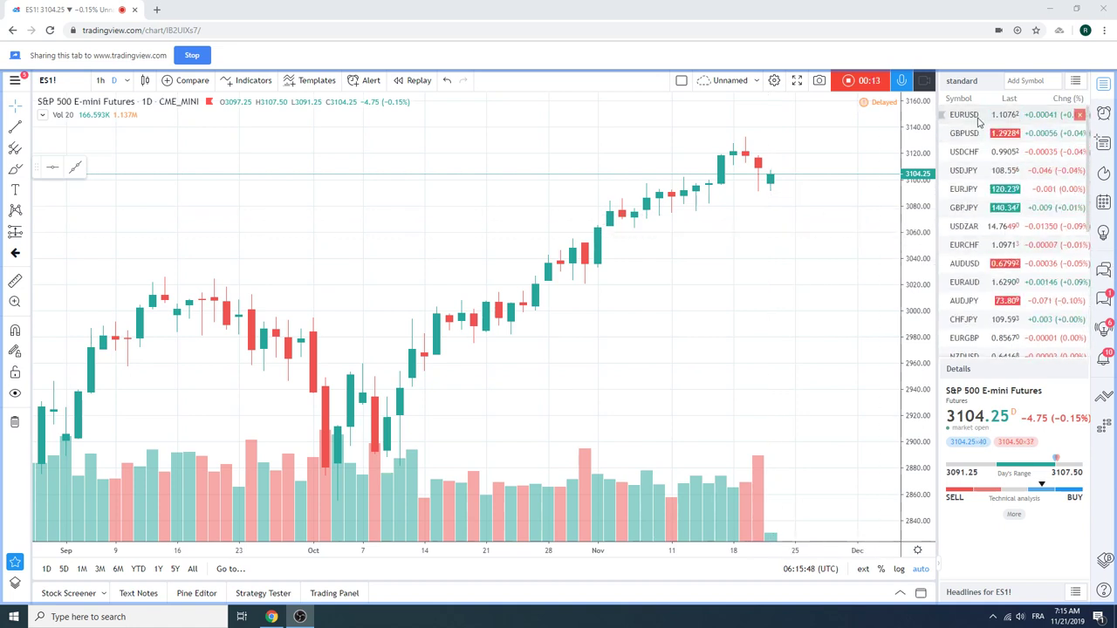
click(979, 120)
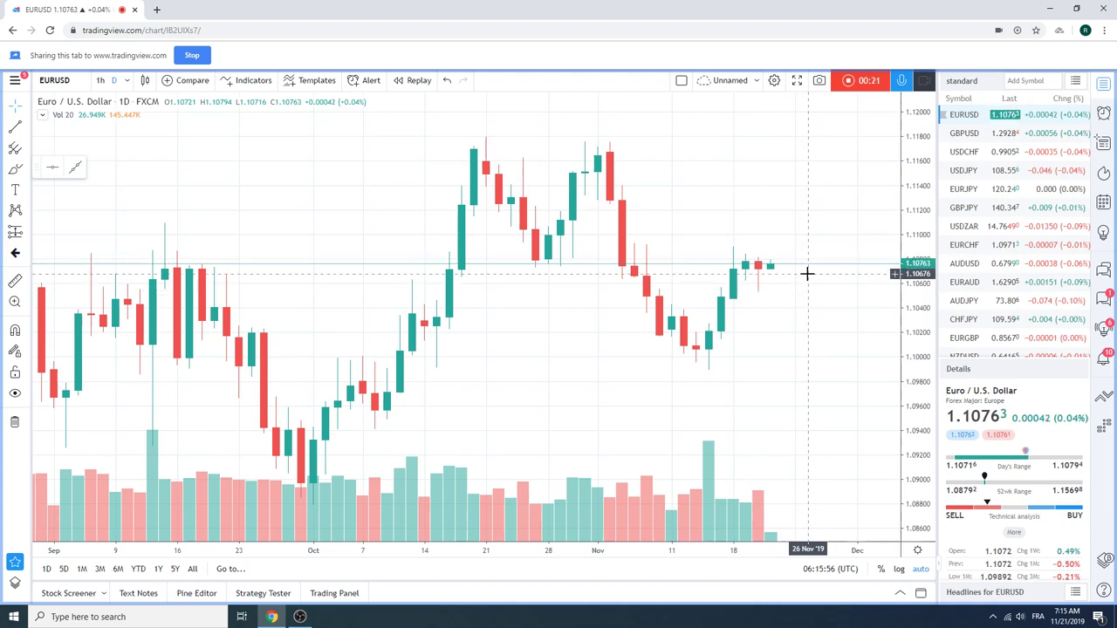
scroll(807, 277, down, 3)
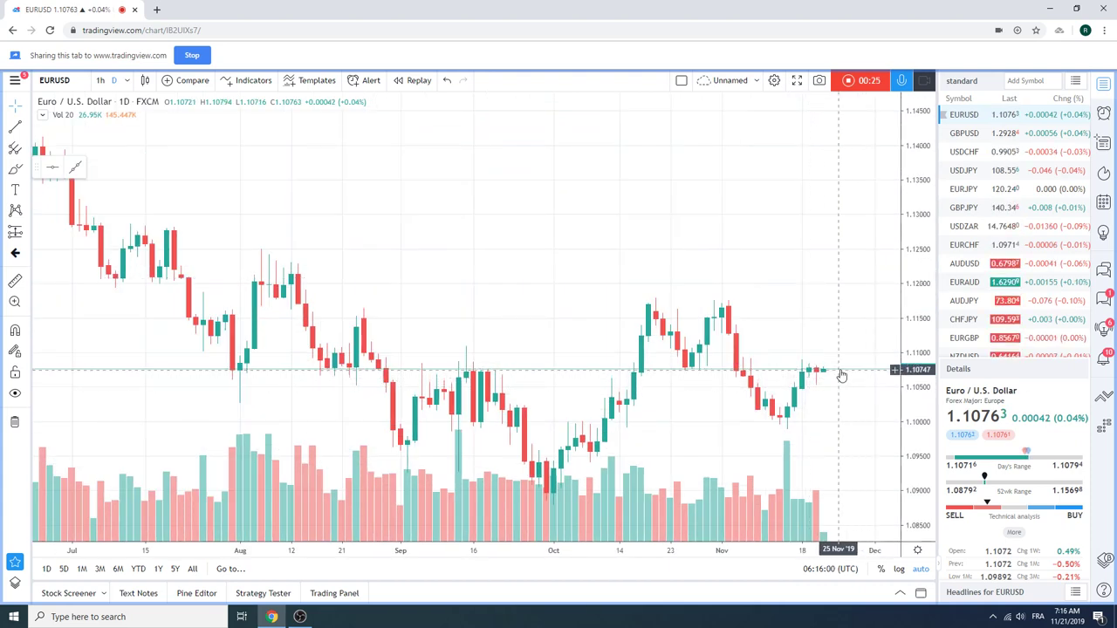
scroll(841, 377, down, 1)
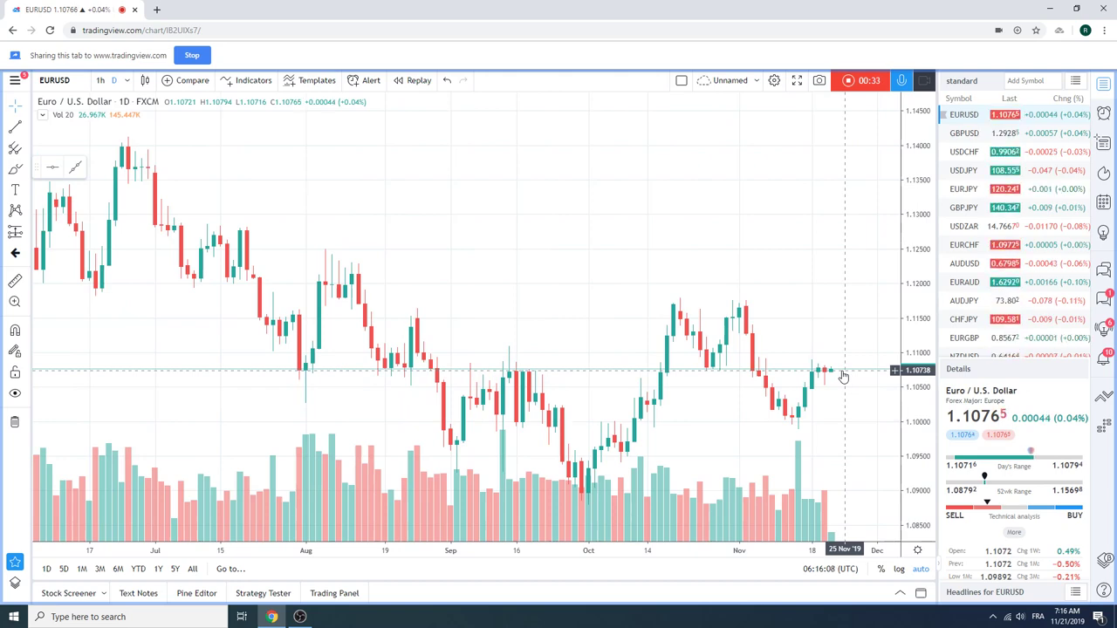
Show the USDCHF daily chart from the watchlist, then switch to GBPUSD
click(965, 153)
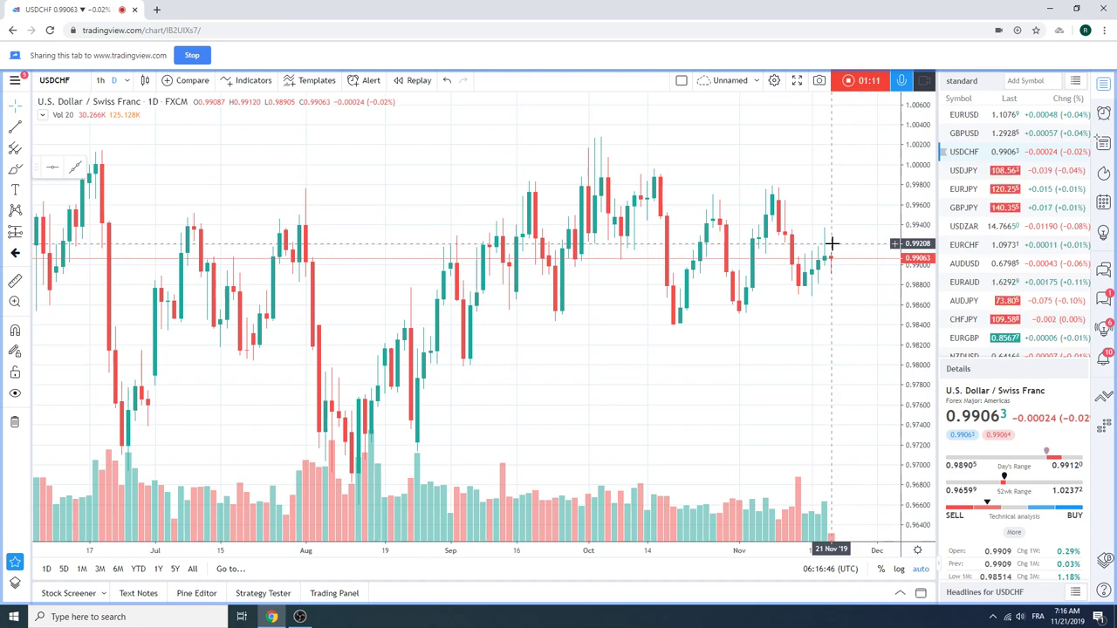
click(976, 138)
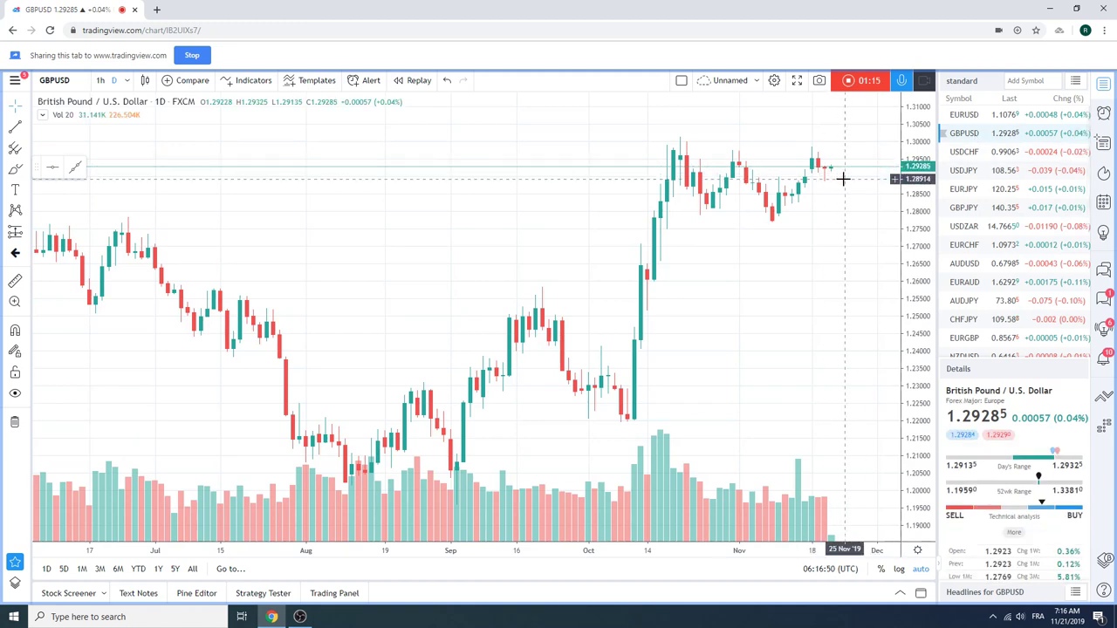
View USDJPY zoomed out, then return to USDCHF and adjust its visible range
click(969, 171)
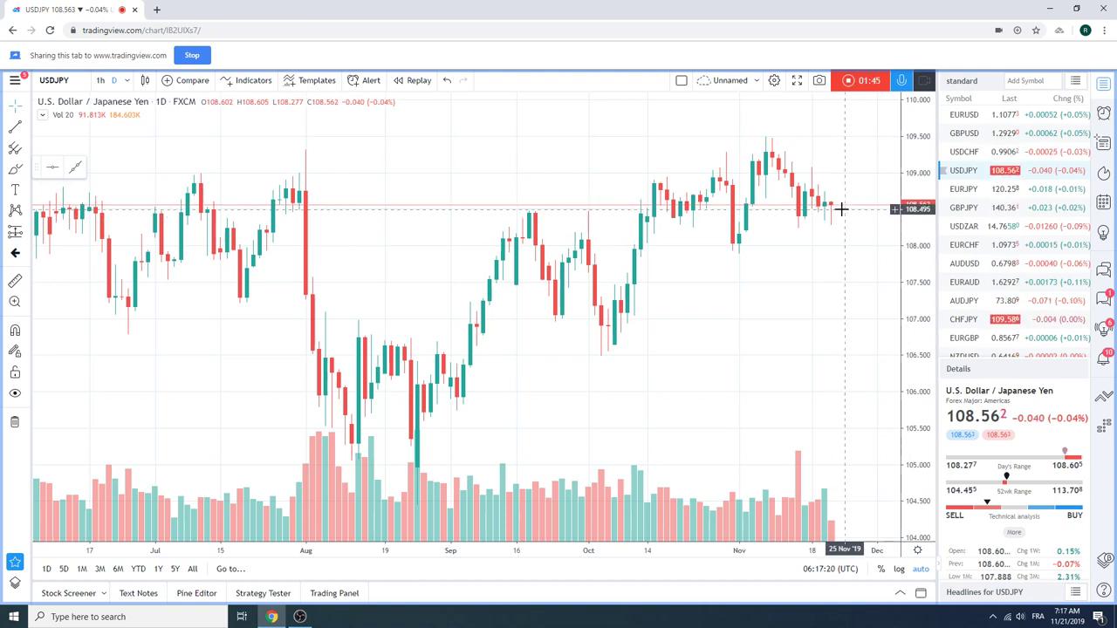
scroll(840, 209, down, 2)
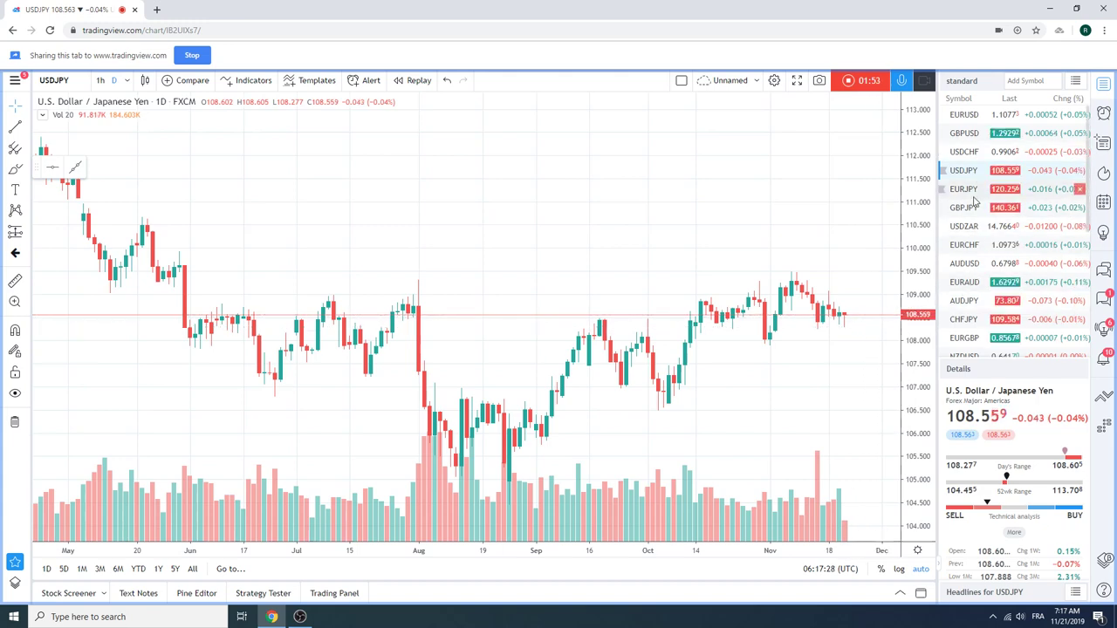
click(969, 152)
scroll(865, 222, down, 2)
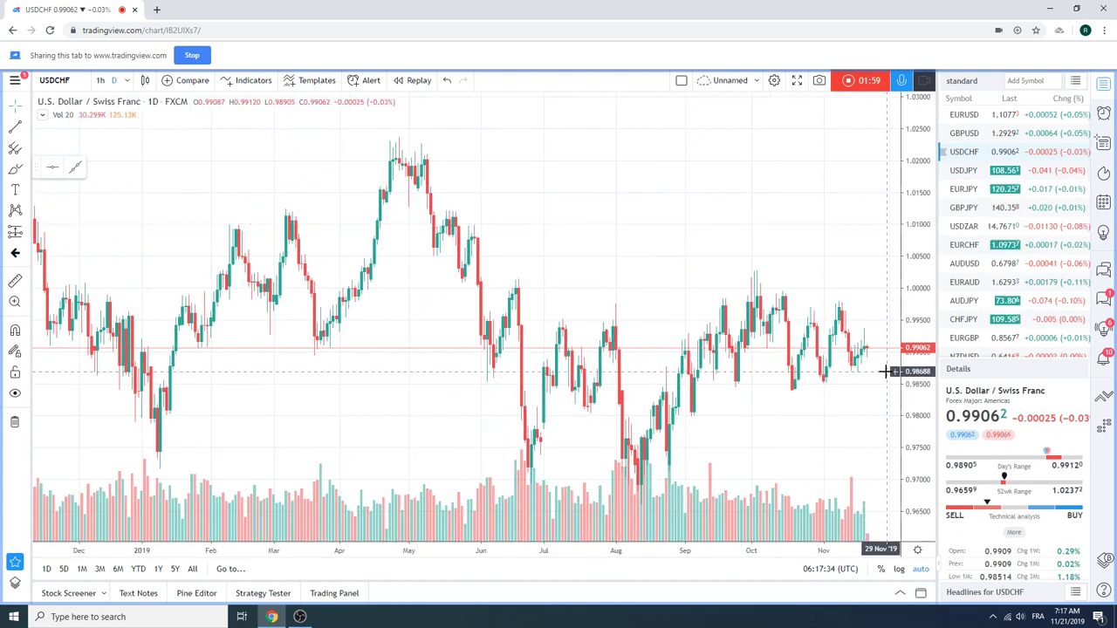
scroll(624, 333, up, 2)
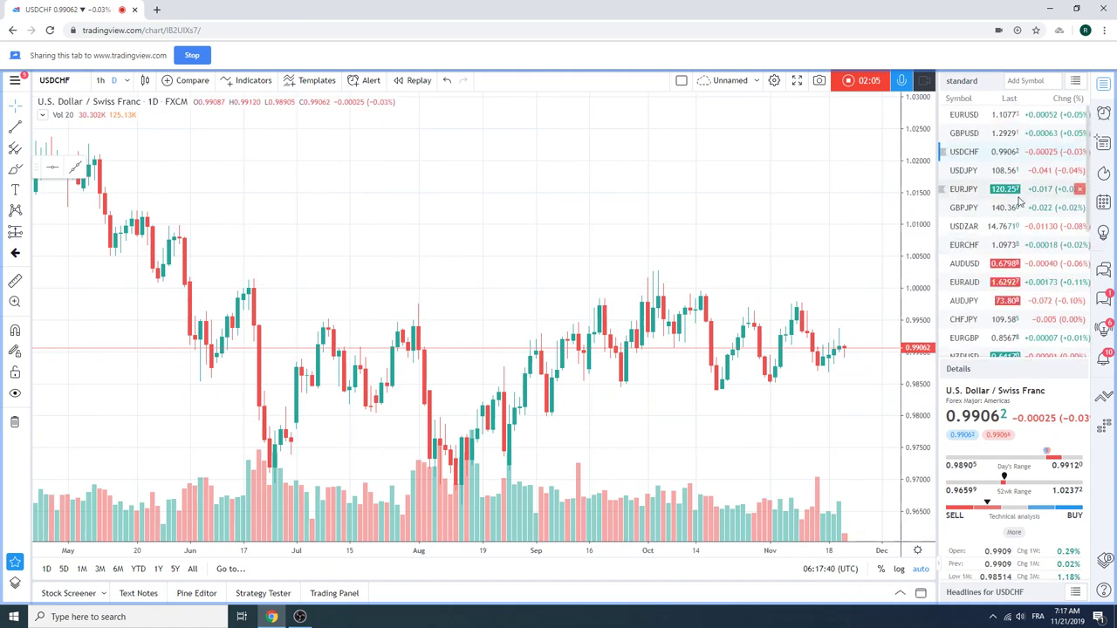
scroll(1020, 201, down, 1)
Look over the EURAUD daily chart, then load AUDUSD and zoom out
click(965, 258)
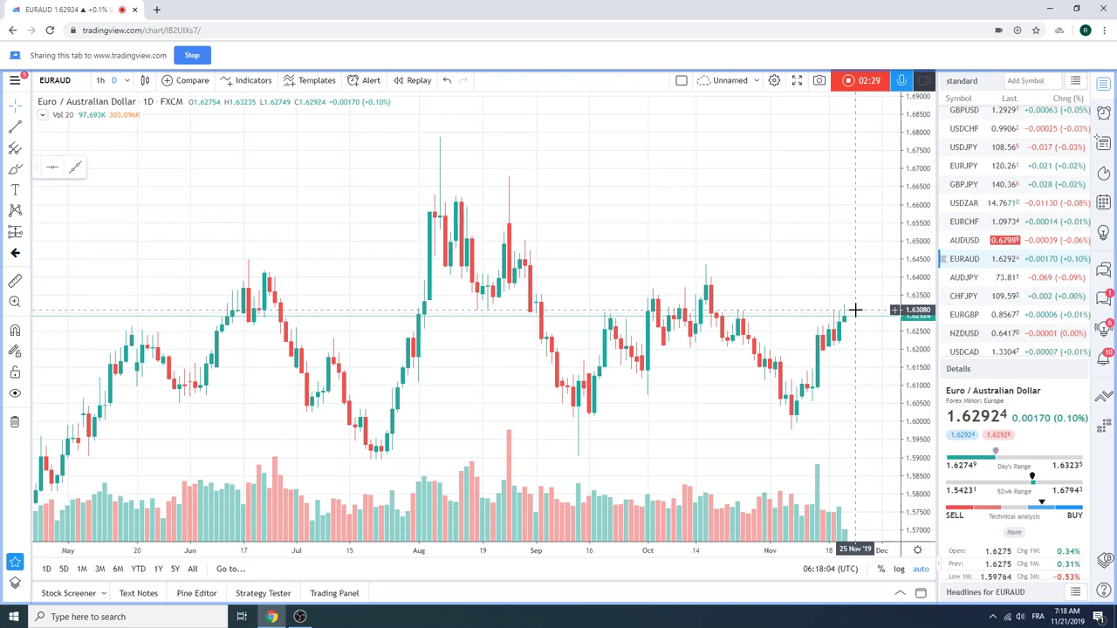
click(965, 241)
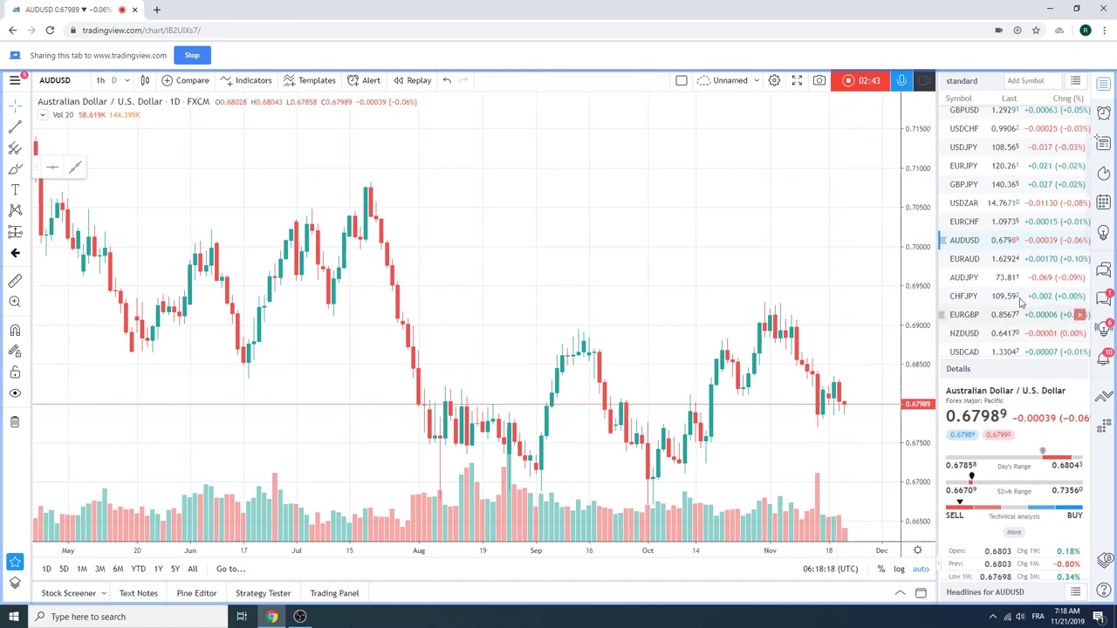
scroll(985, 224, down, 3)
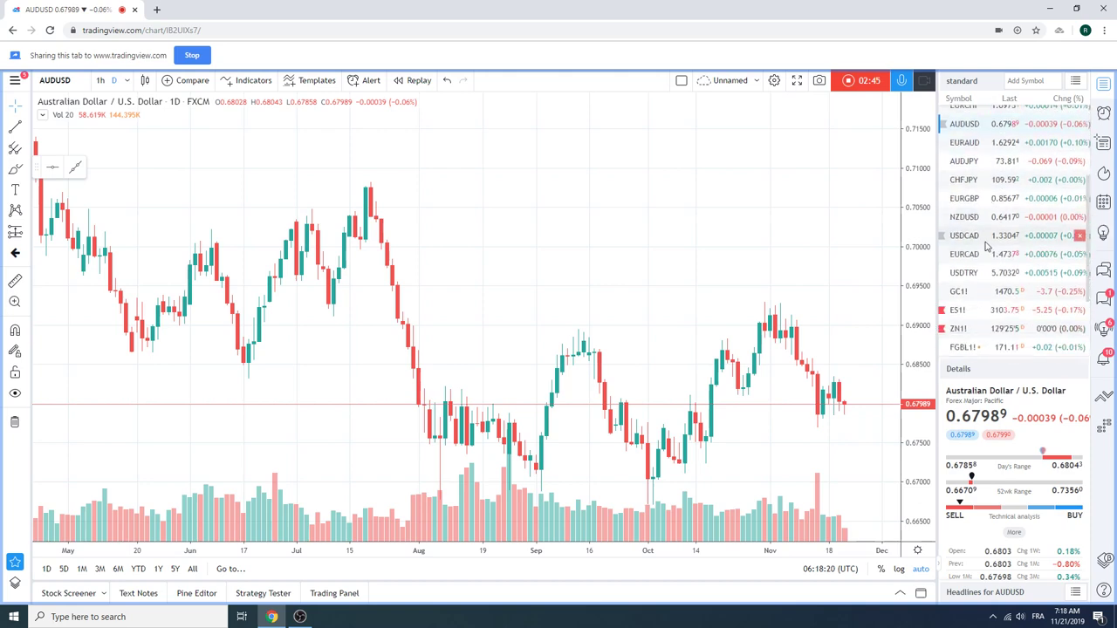
Load the ES1! S&P 500 E-mini Futures daily chart from the watchlist
click(987, 312)
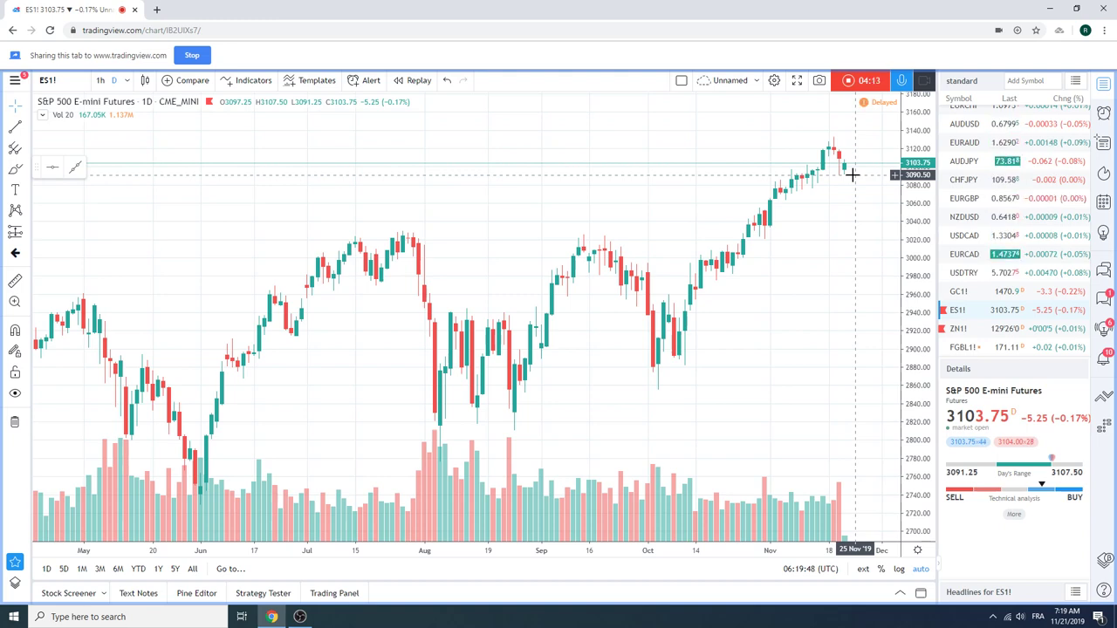
scroll(852, 174, down, 1)
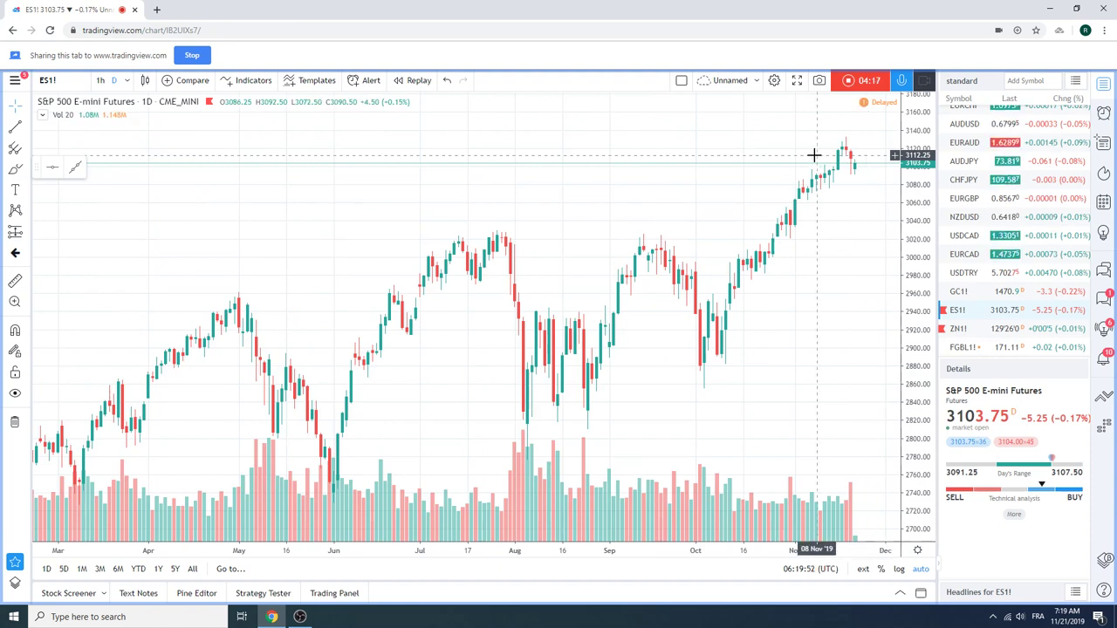
scroll(1005, 185, down, 1)
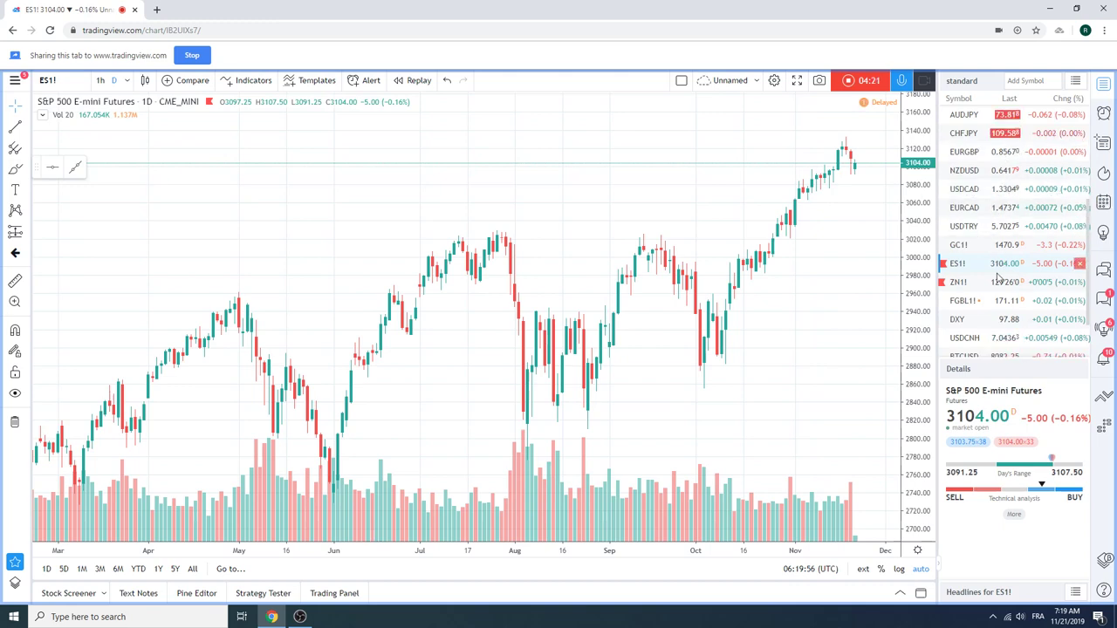
click(995, 300)
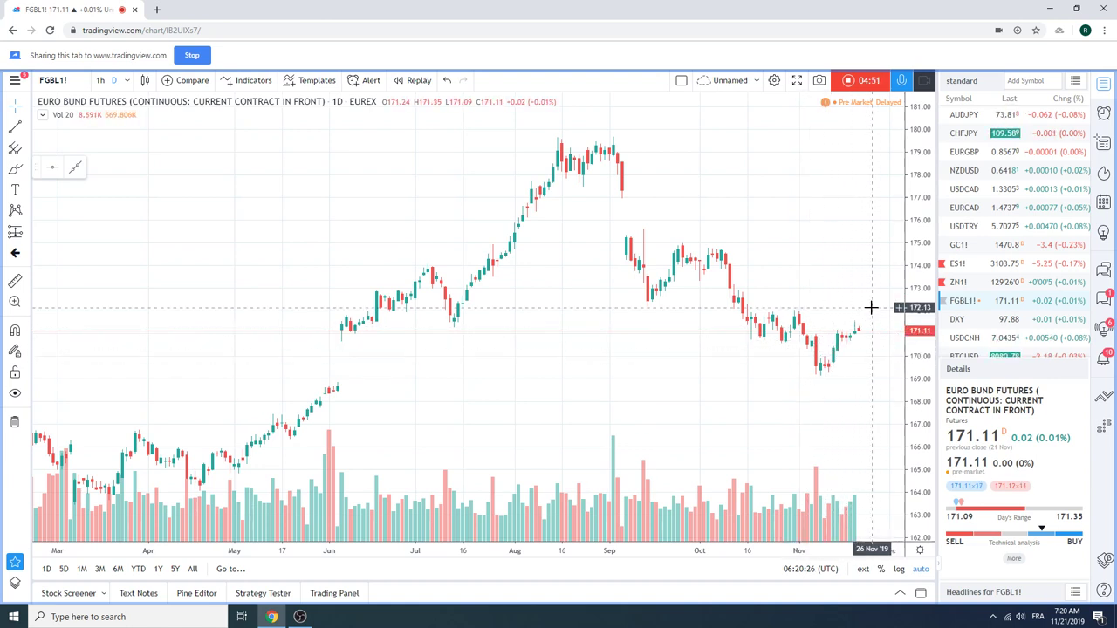
scroll(806, 214, down, 1)
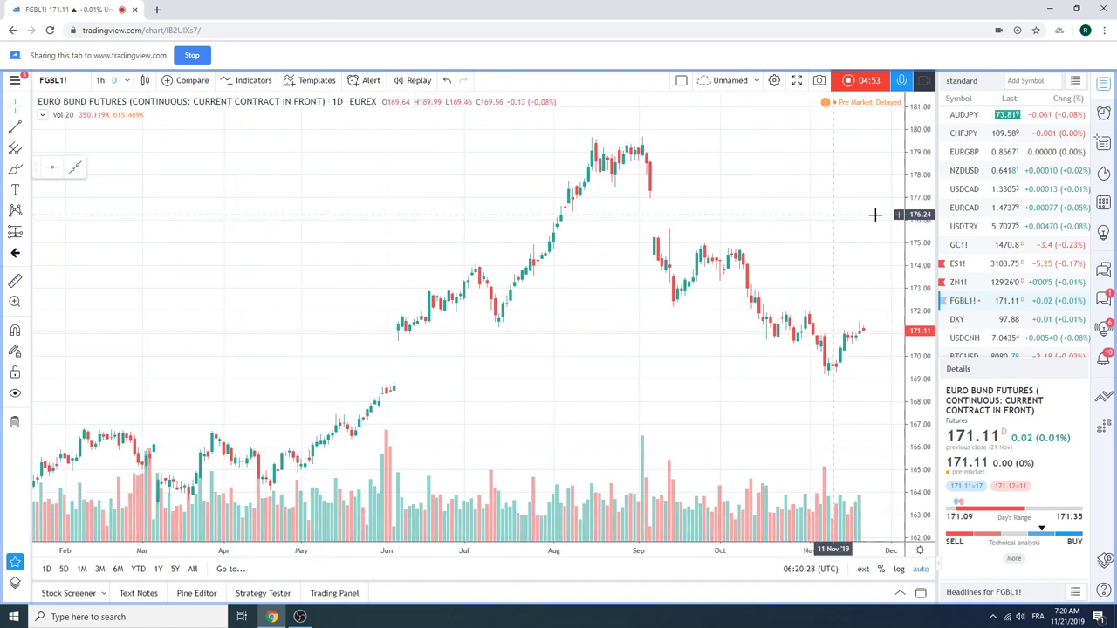
scroll(1023, 216, down, 1)
scroll(1023, 216, down, 1)
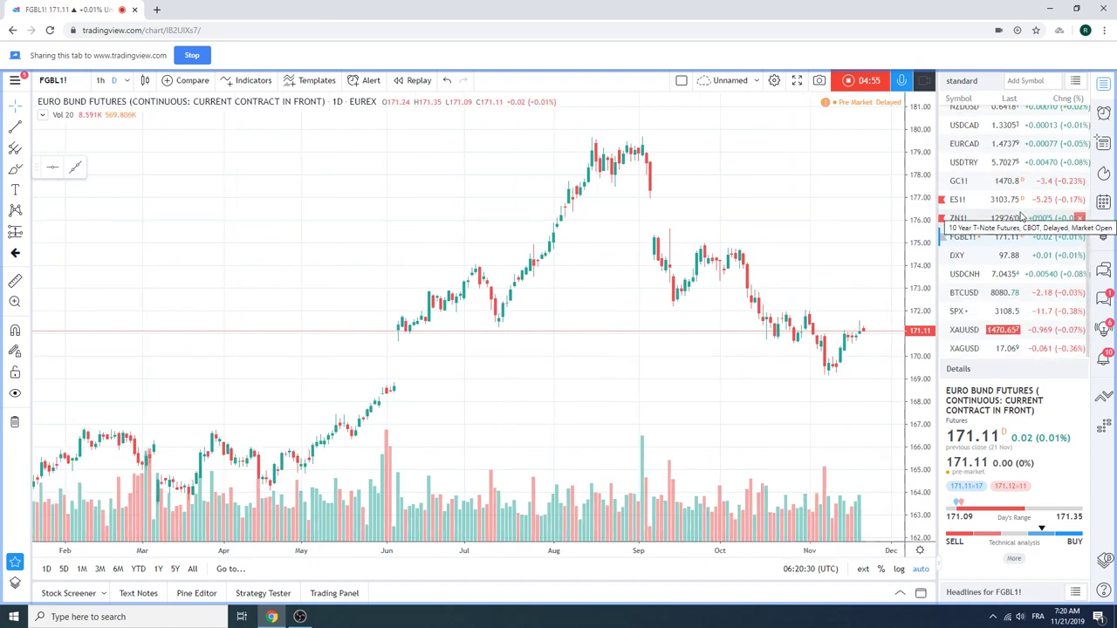
scroll(1023, 216, up, 1)
scroll(1009, 218, up, 1)
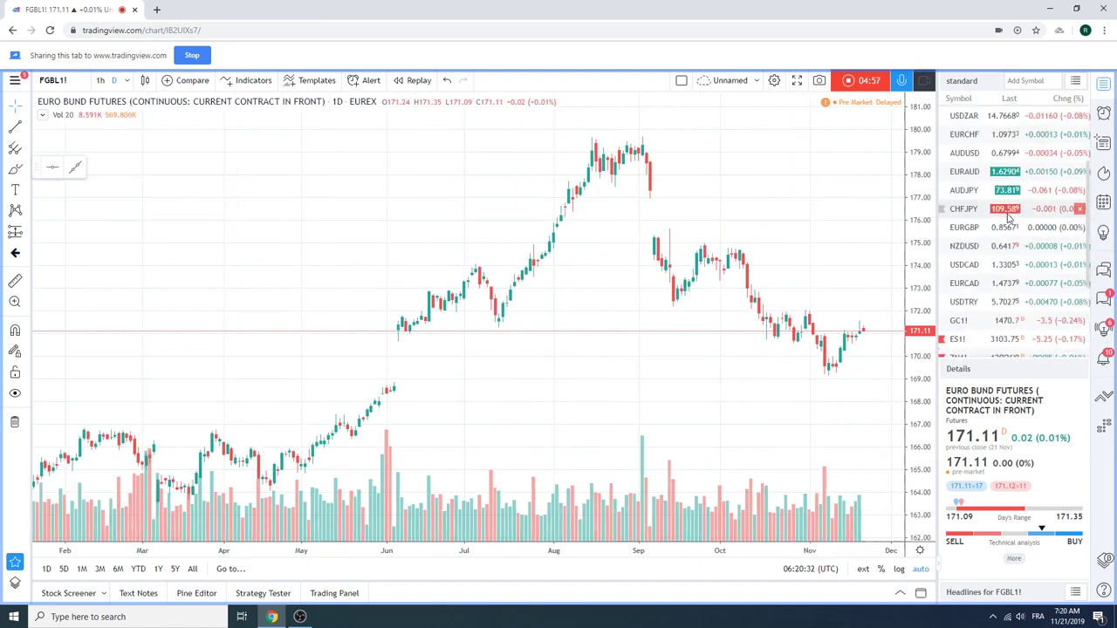
scroll(1010, 218, up, 1)
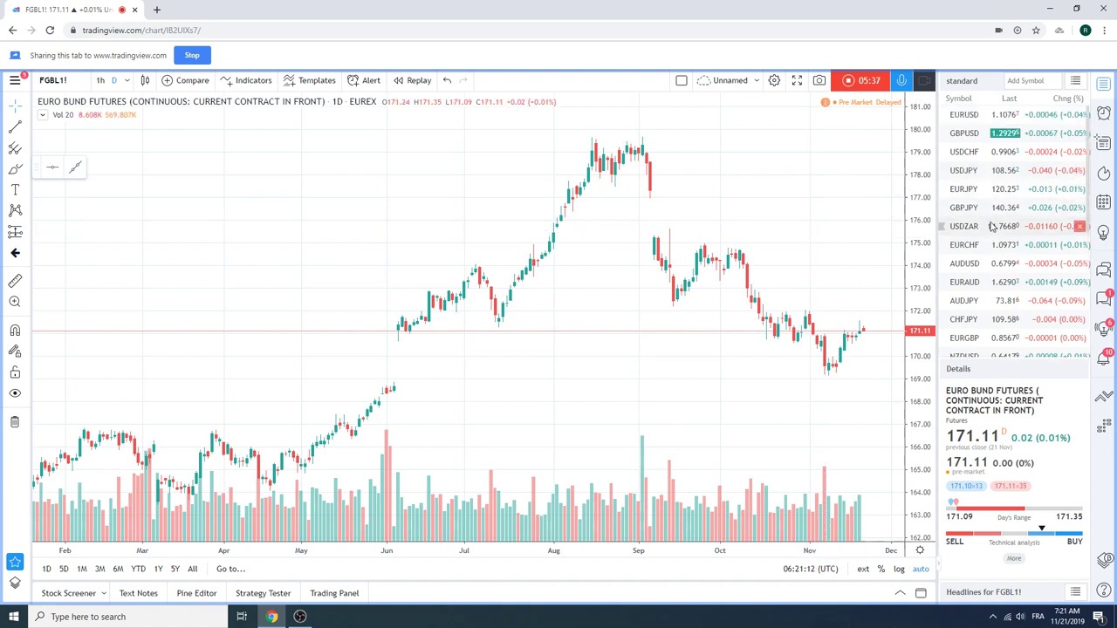
scroll(1014, 216, down, 1)
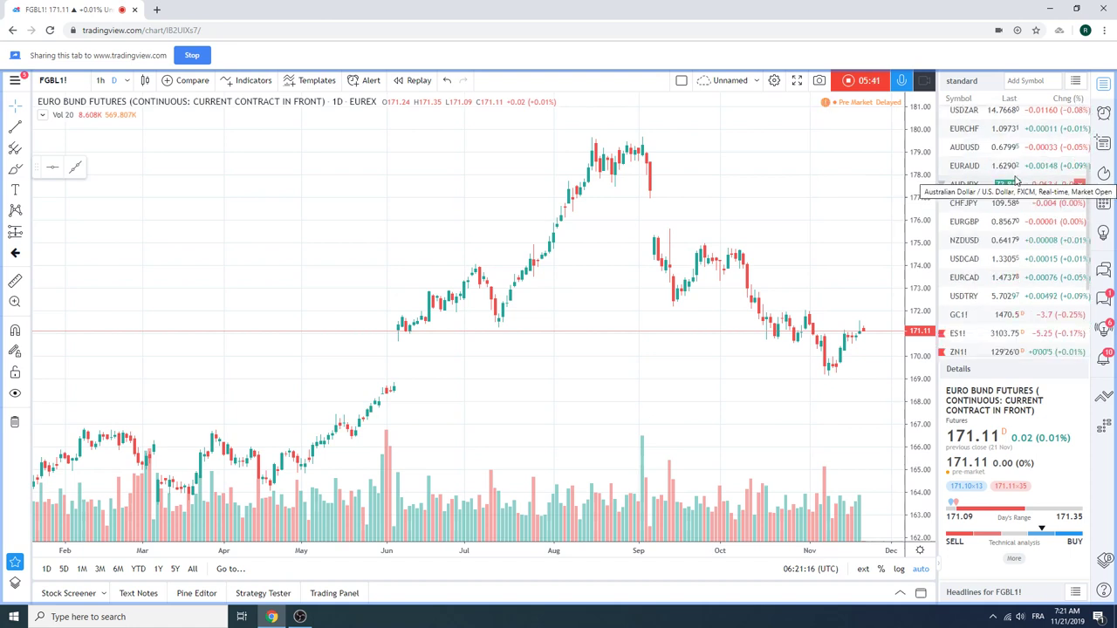
scroll(1017, 179, up, 1)
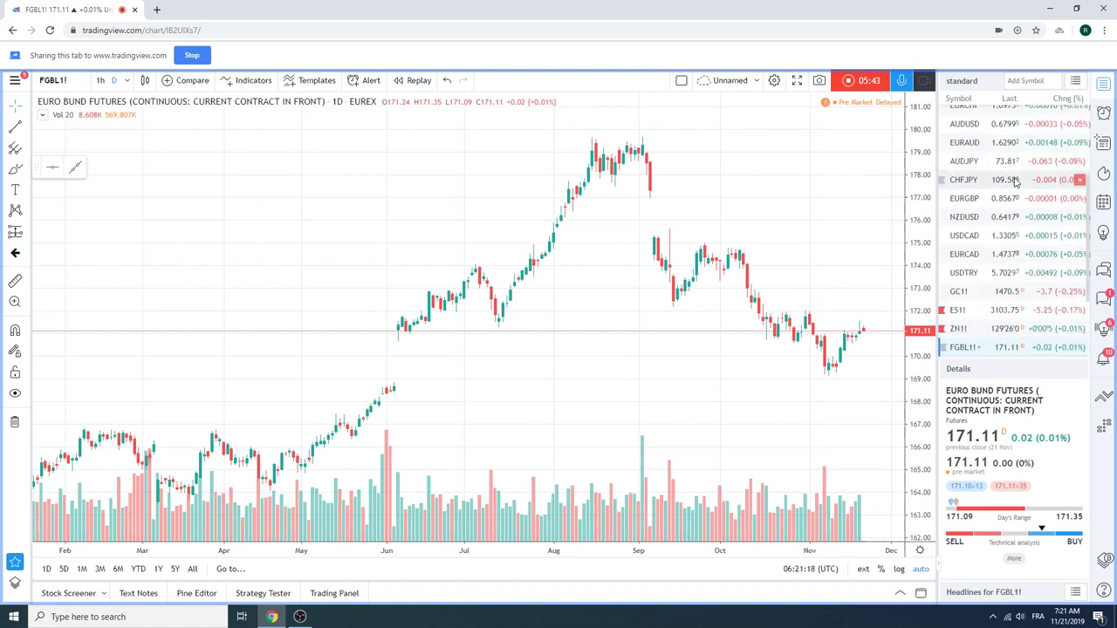
scroll(1030, 179, down, 3)
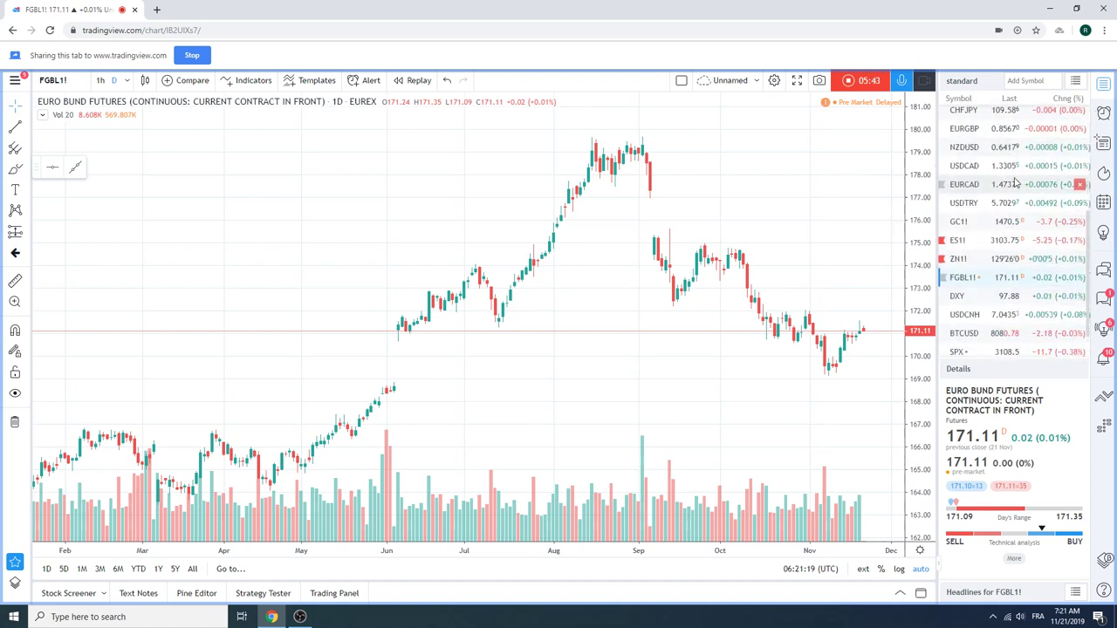
Search 'CL' in the symbol box and load the CL1! crude oil futures chart
click(54, 81)
text(CL)
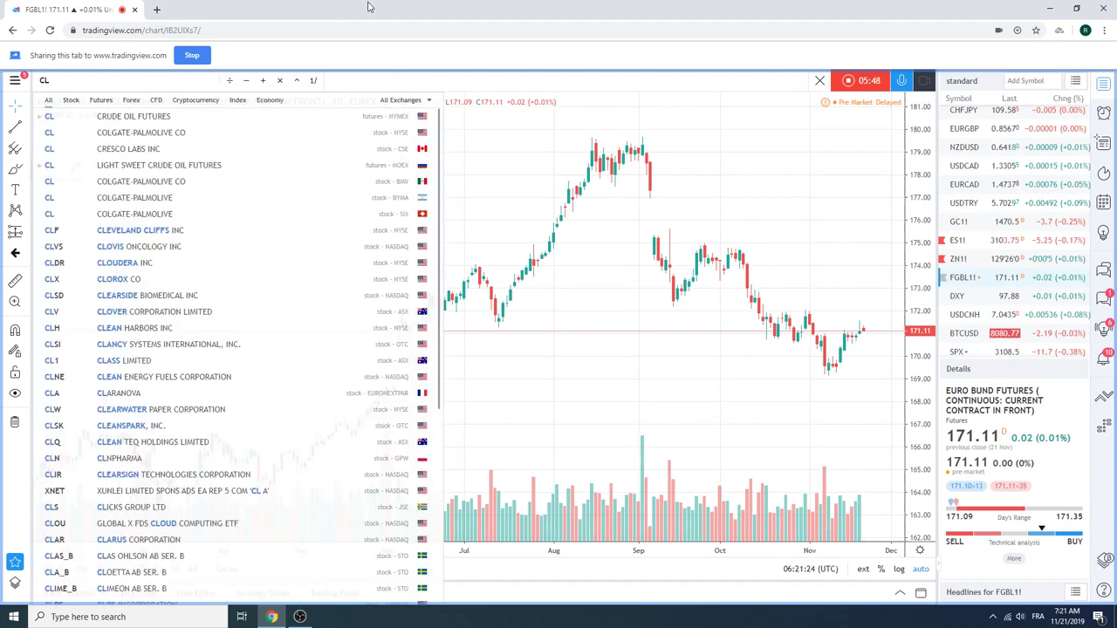
click(136, 116)
click(135, 132)
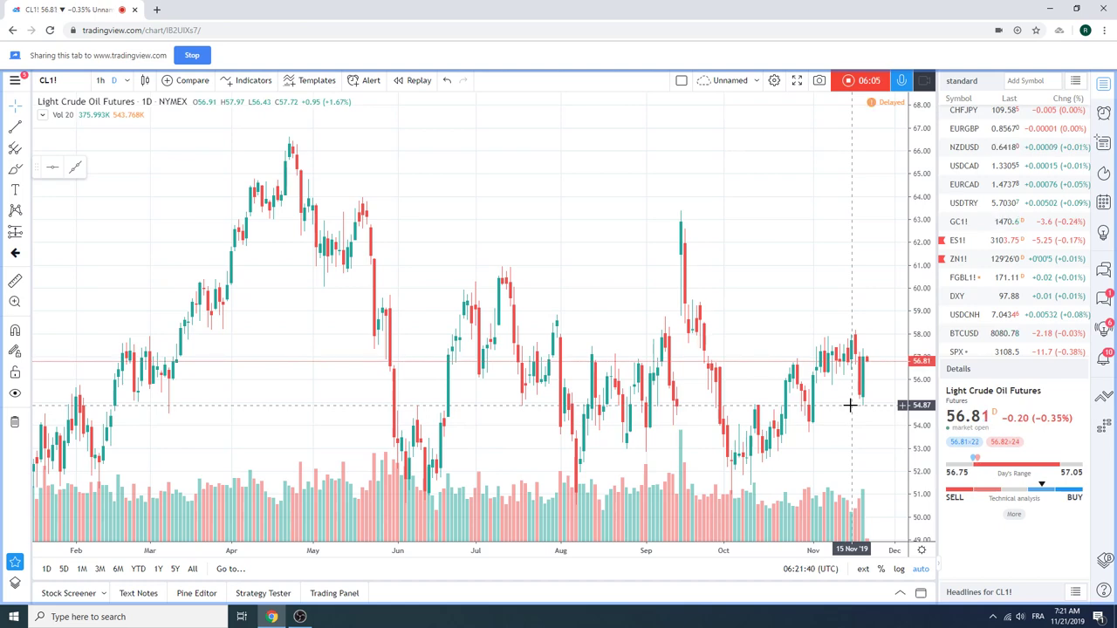
scroll(850, 405, up, 3)
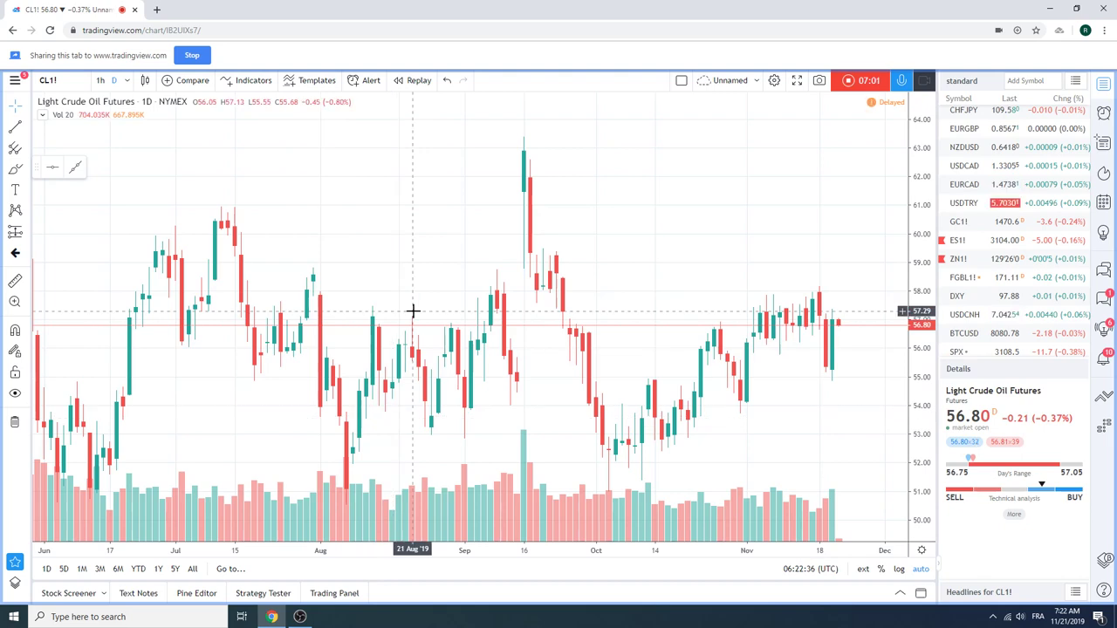
scroll(465, 394, down, 5)
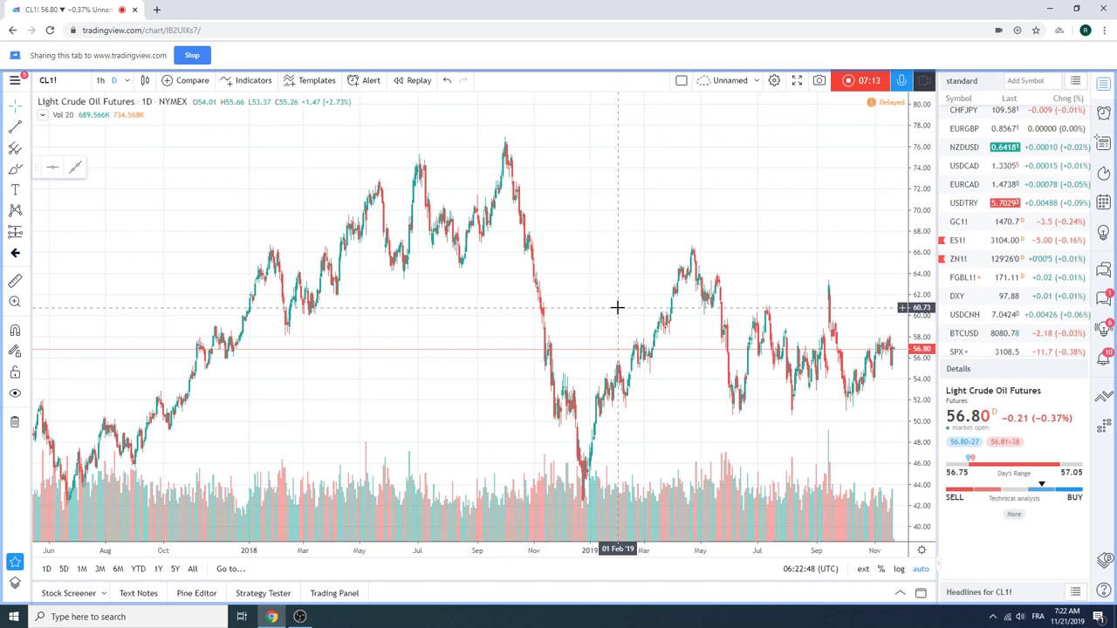
scroll(617, 316, up, 2)
scroll(616, 316, up, 2)
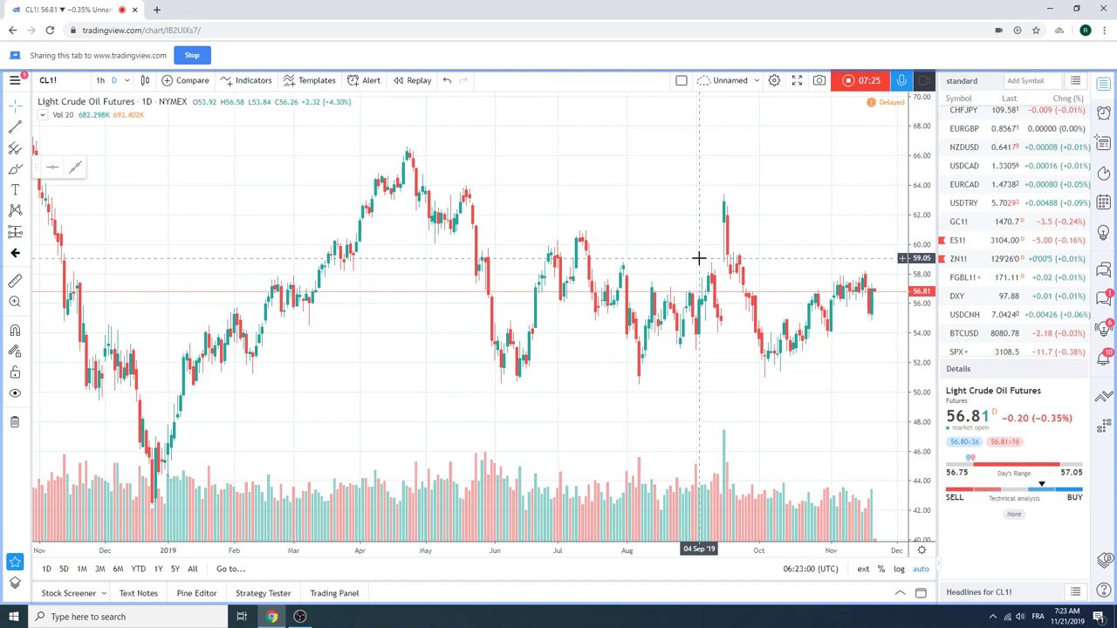
Load the USDCAD daily chart from the watchlist and adjust the zoom
click(973, 167)
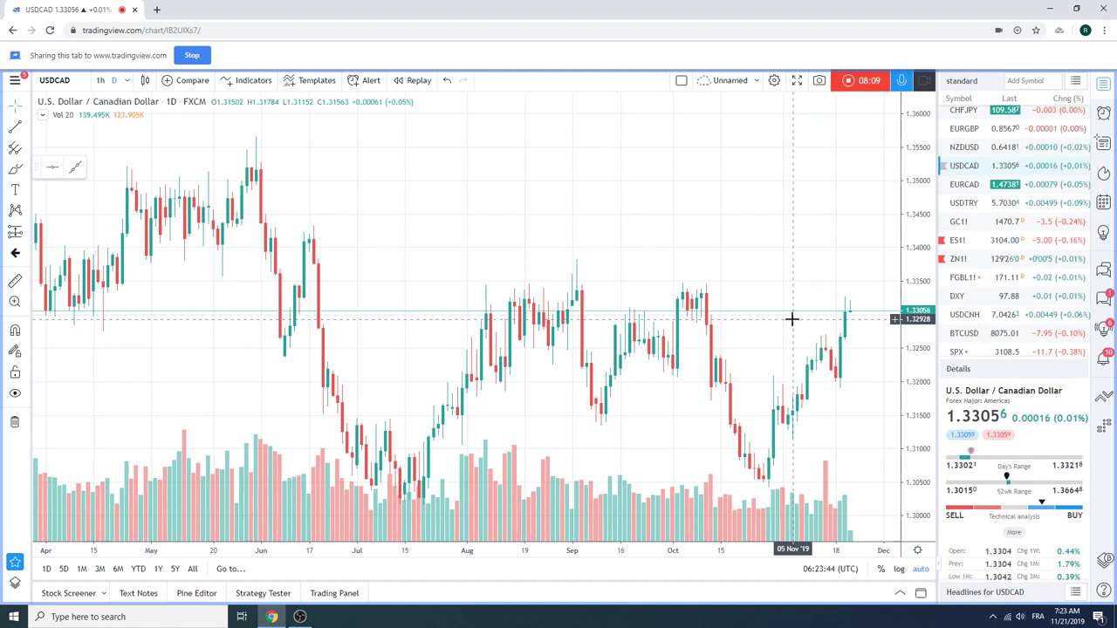
scroll(979, 273, up, 4)
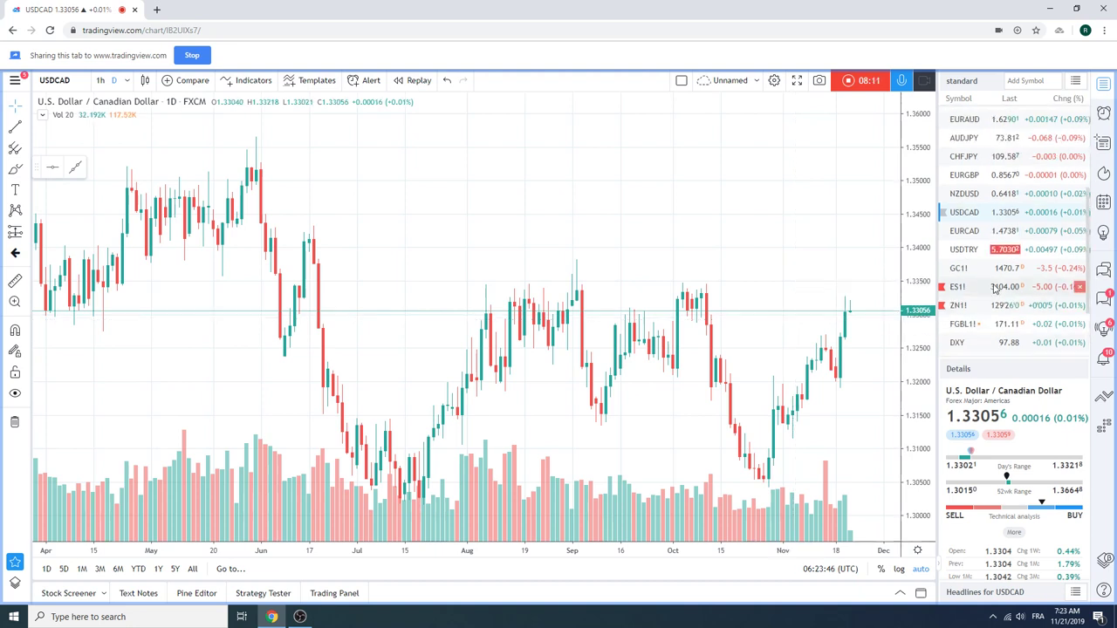
scroll(995, 289, down, 2)
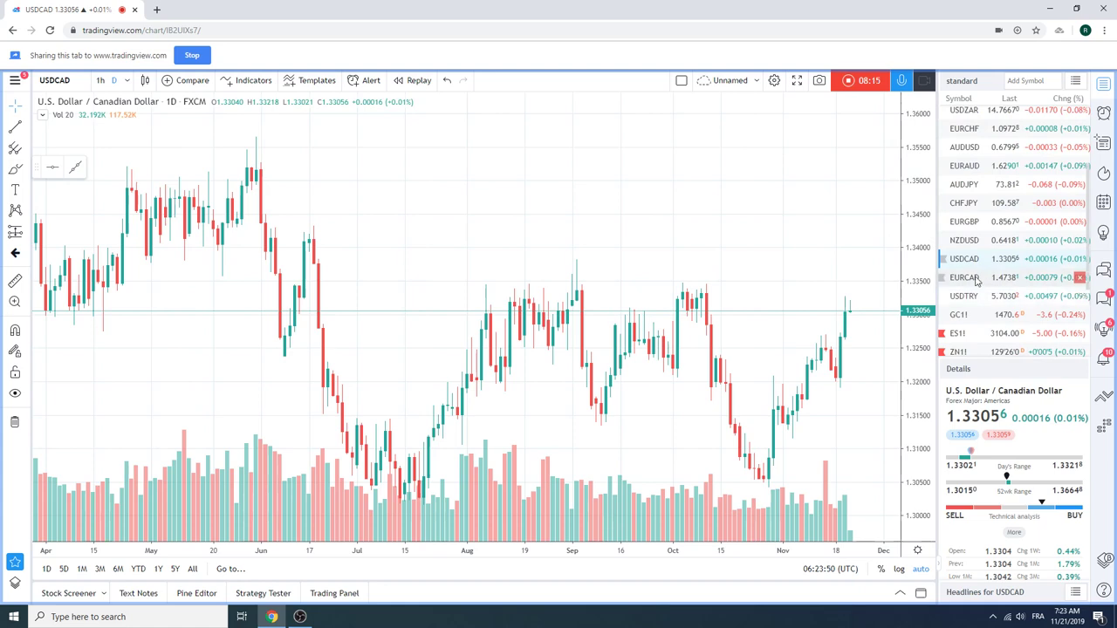
Review the EURCAD daily chart, then stop the video idea recording to preview it
click(969, 277)
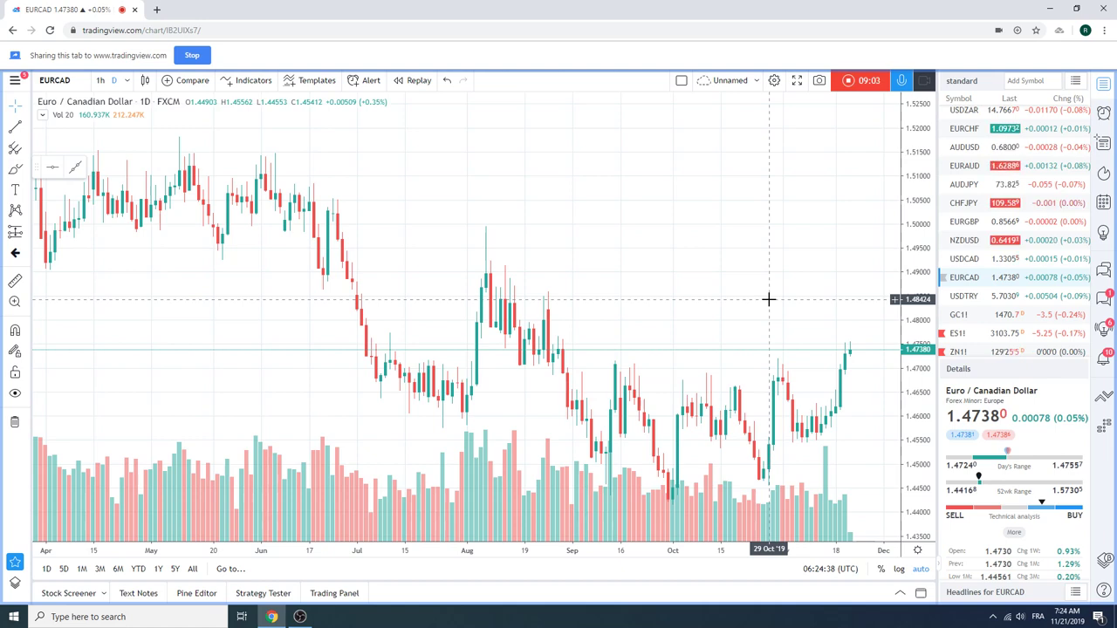
scroll(1000, 253, up, 3)
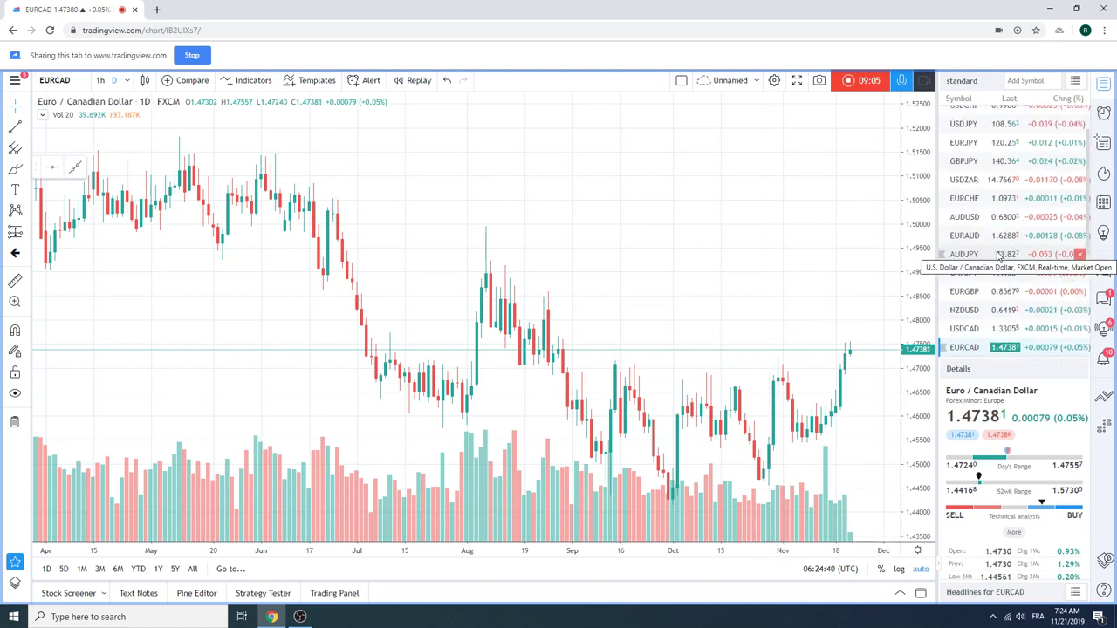
scroll(999, 253, down, 3)
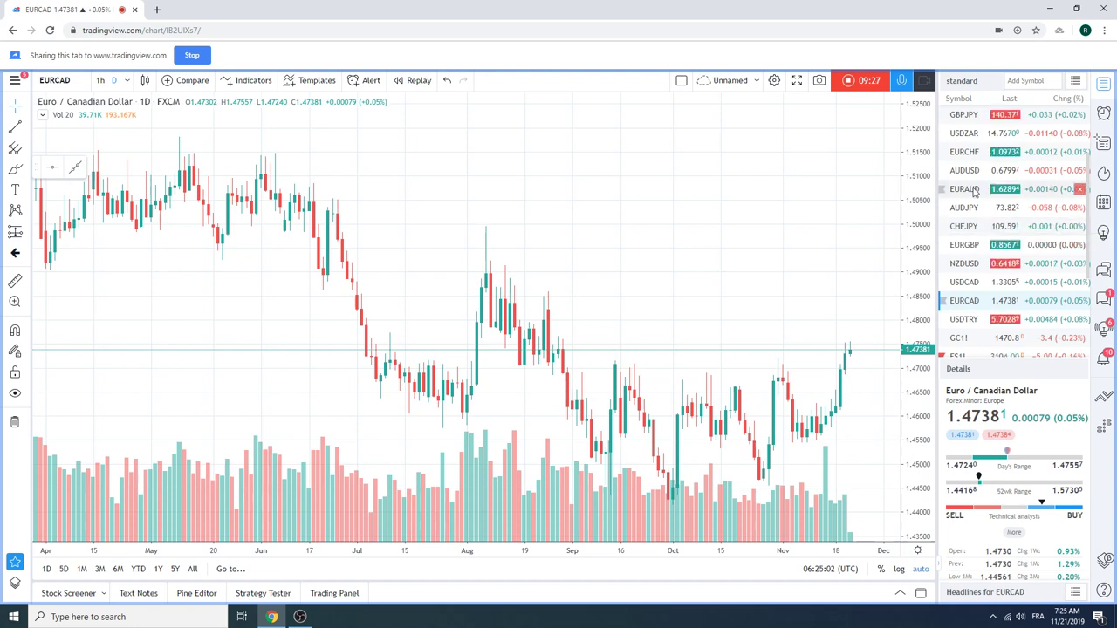
click(849, 79)
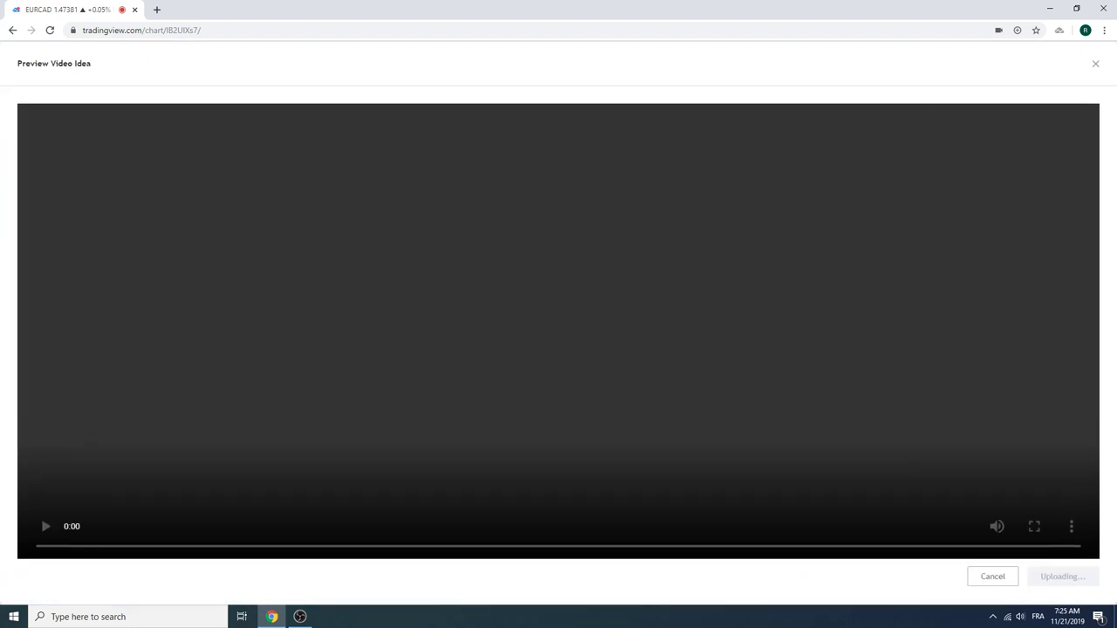